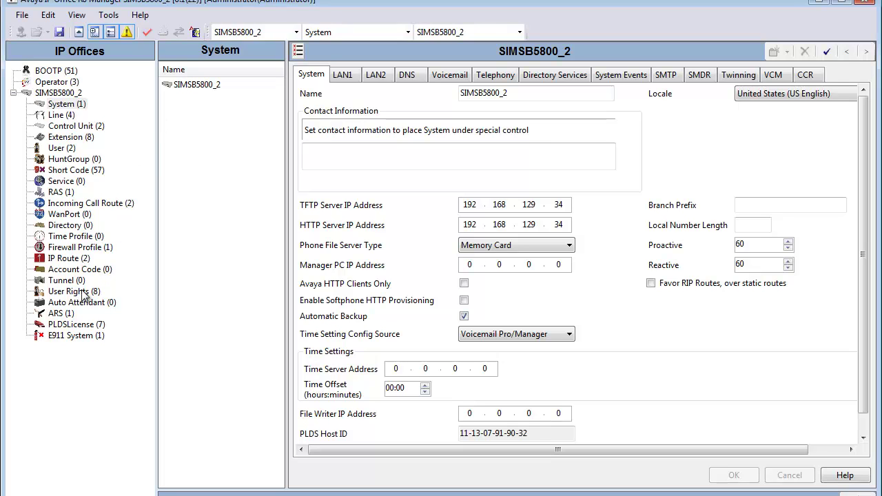
Check the PLDS licences for 25 valid, never-expiring Maximum SIP Trunk Sessions.
left_click(78, 324)
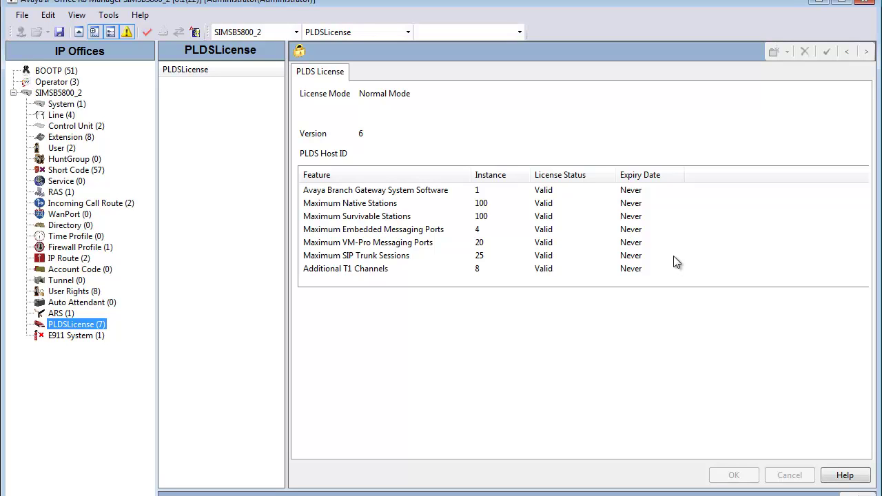
left_click(675, 257)
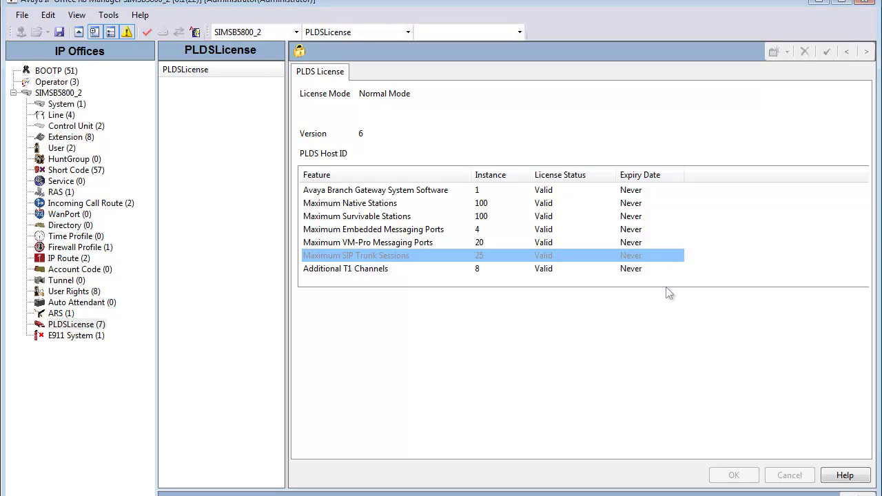
Set Maximum SIP Sessions to 25 in the system Telephony settings and confirm.
left_click(69, 104)
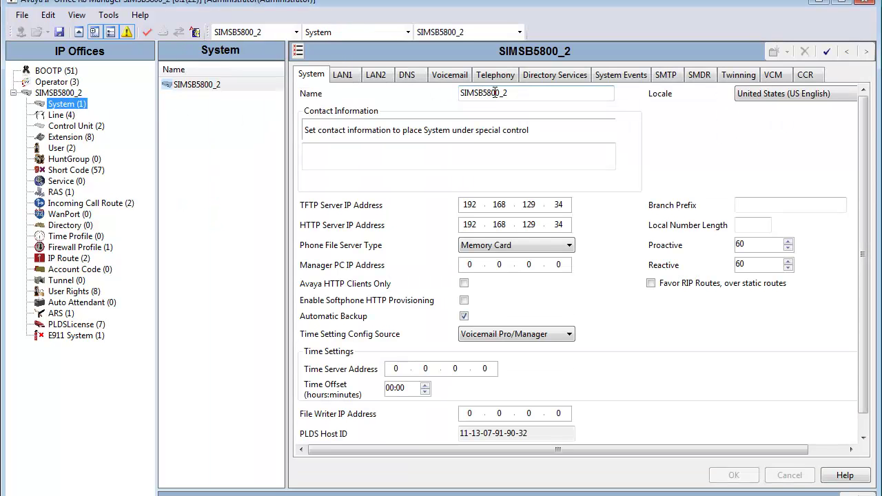
left_click(505, 81)
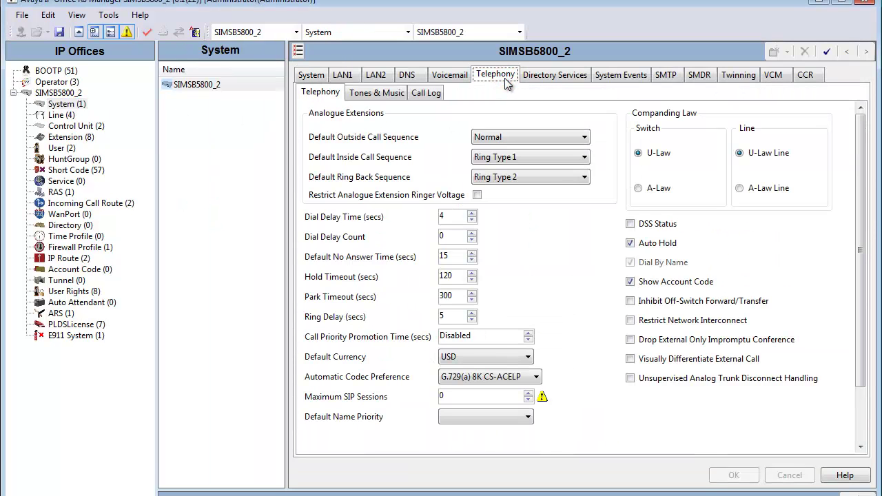
double_click(457, 395)
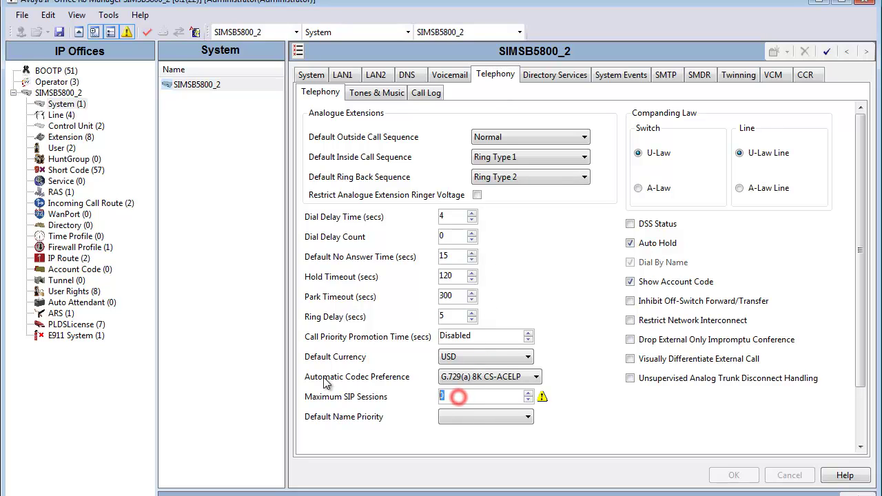
type("25")
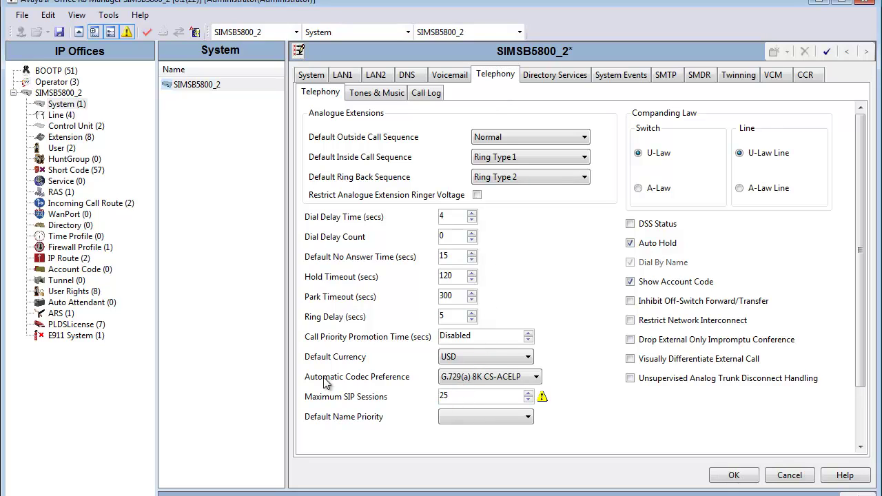
left_click(723, 478)
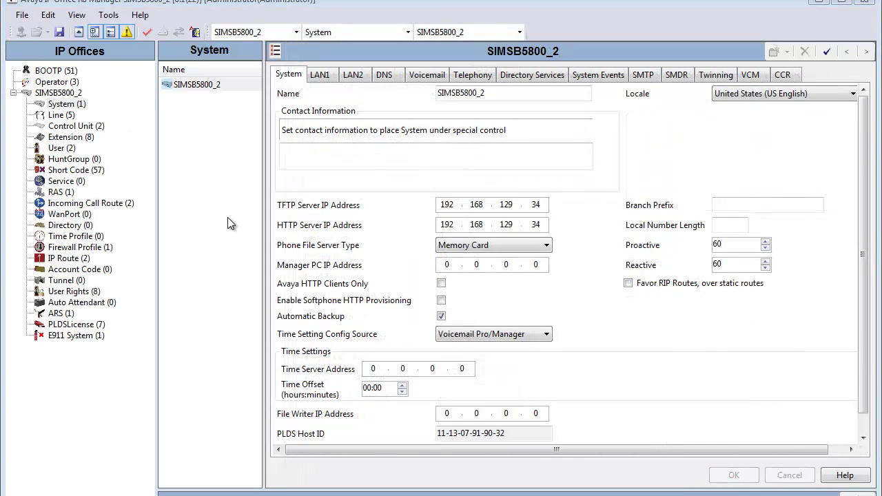
Enter Branch Prefix 501 and Local Number Length 4, keep Proactive and Reactive at 60, and apply.
left_click(69, 106)
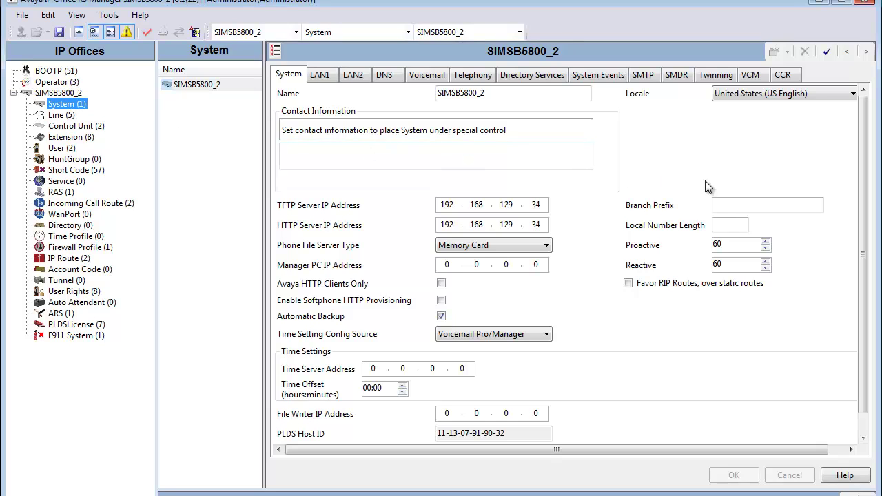
left_click(723, 204)
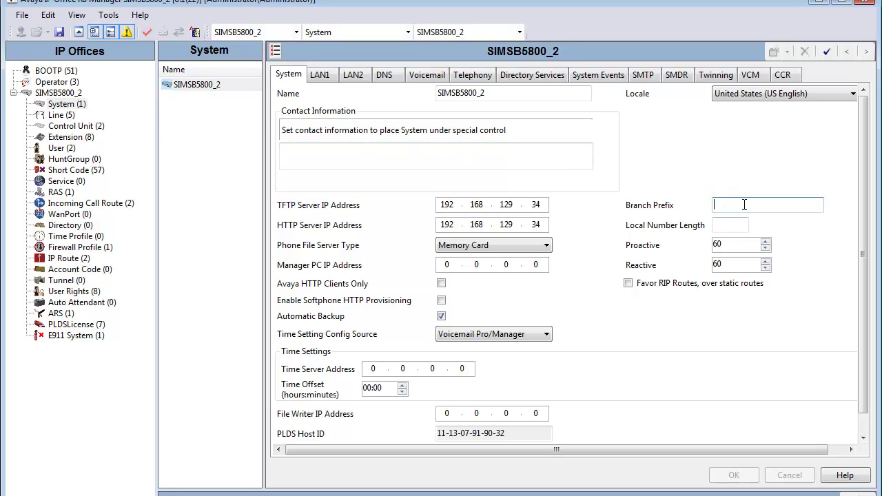
type("501")
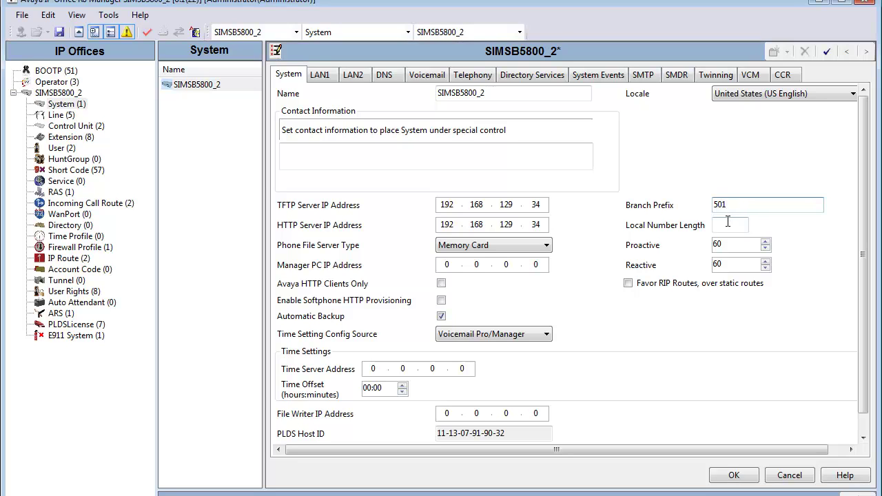
left_click(727, 223)
type("4")
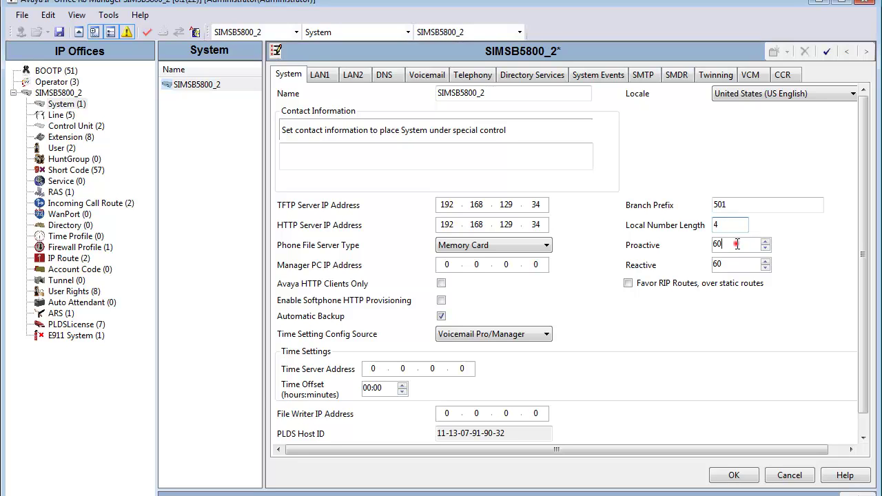
left_click(737, 244)
left_click(729, 264)
left_click(734, 476)
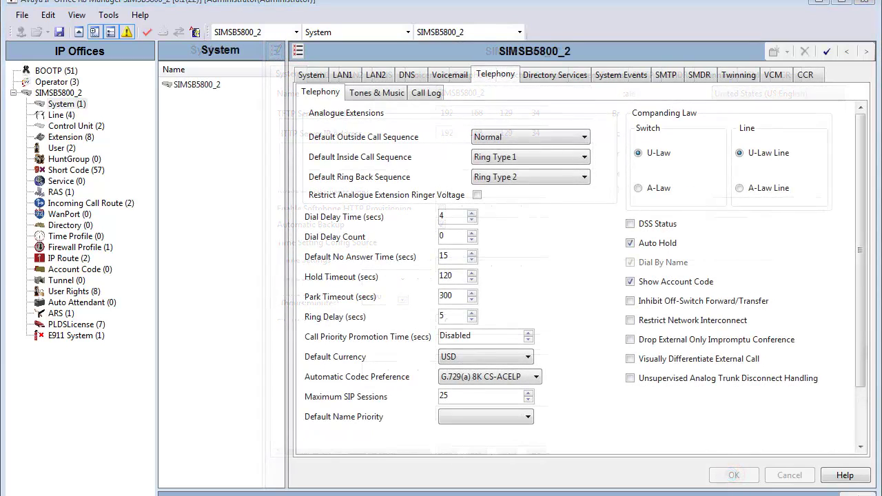
Add a new SM Line from the Line list, creating Line 17.
left_click(59, 115)
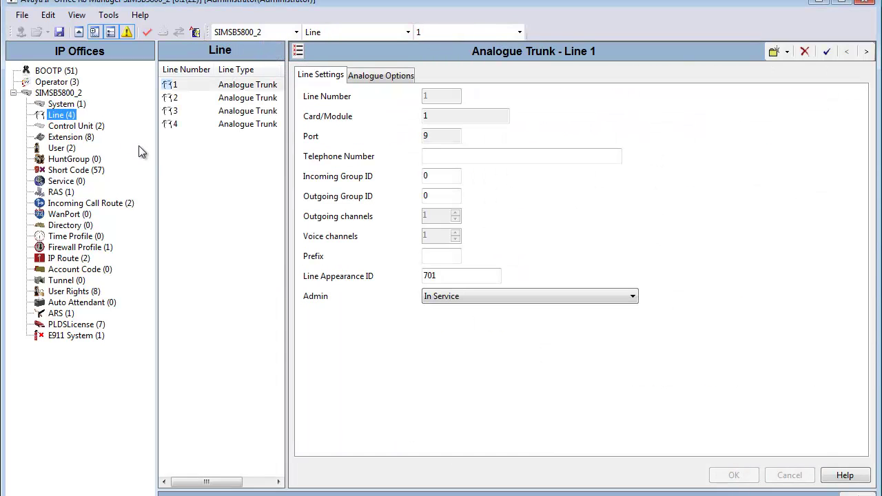
right_click(174, 160)
mouse_move(195, 168)
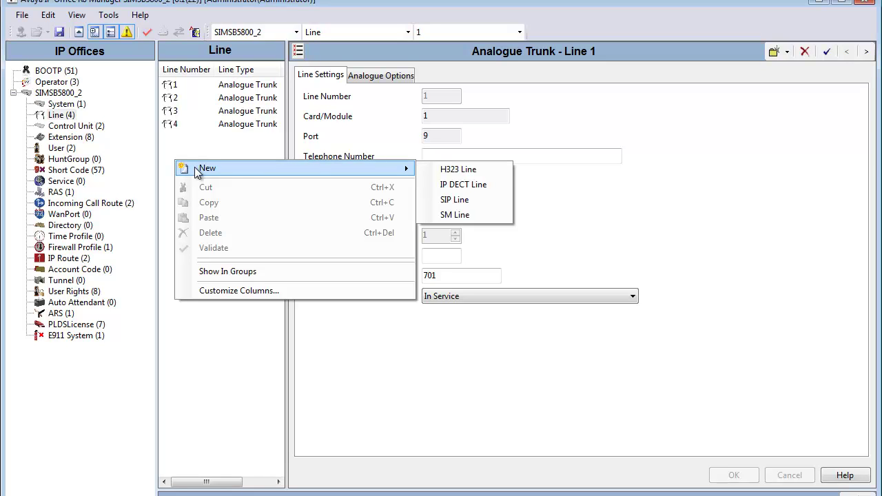
left_click(486, 216)
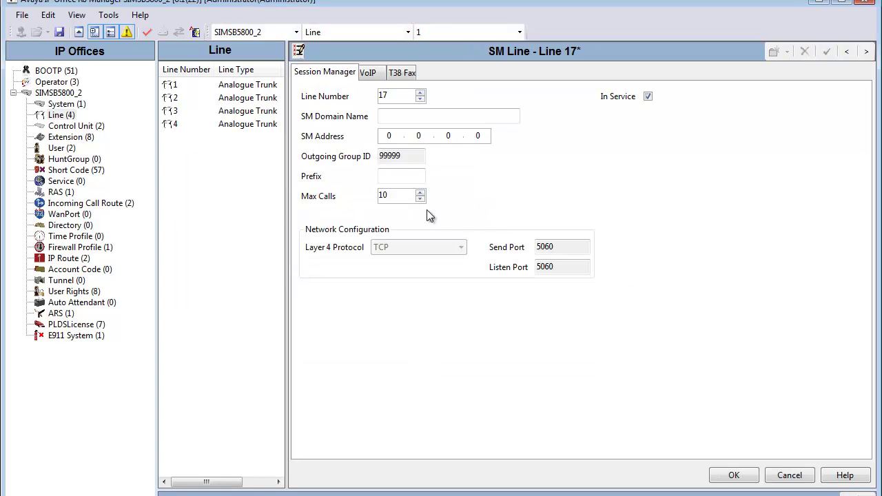
Confirm the line number 17 and enter SM Domain Name sip.domain.com.
left_click(398, 96)
left_click(508, 113)
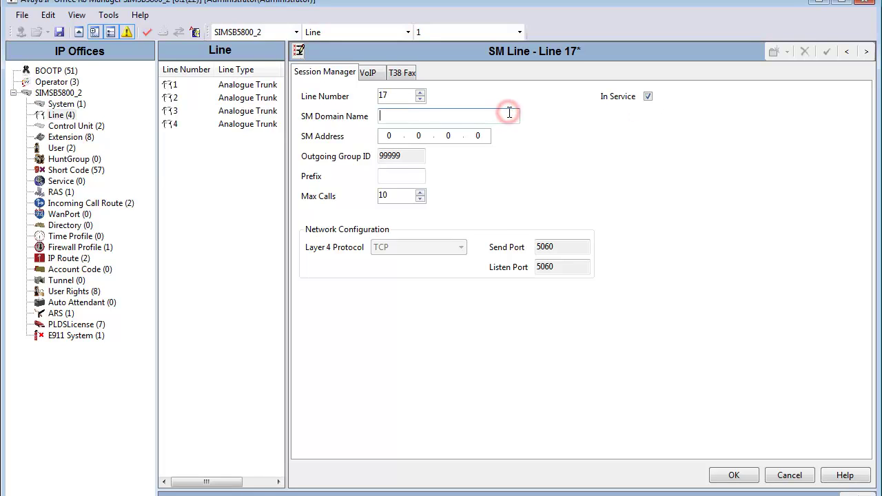
type("sip.domain.com")
Enter SM Address 192.168.1.241, leaving Outgoing Group ID 99999 and an empty Prefix.
left_click(383, 136)
type("192.")
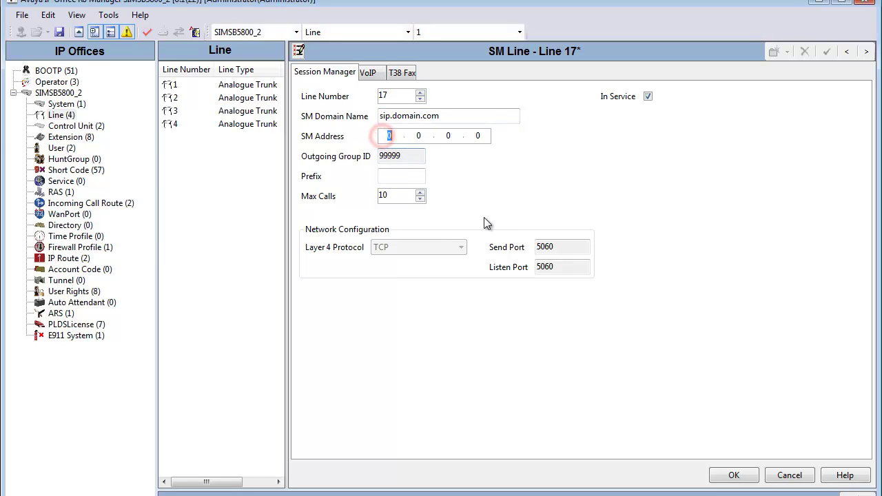
type("168.")
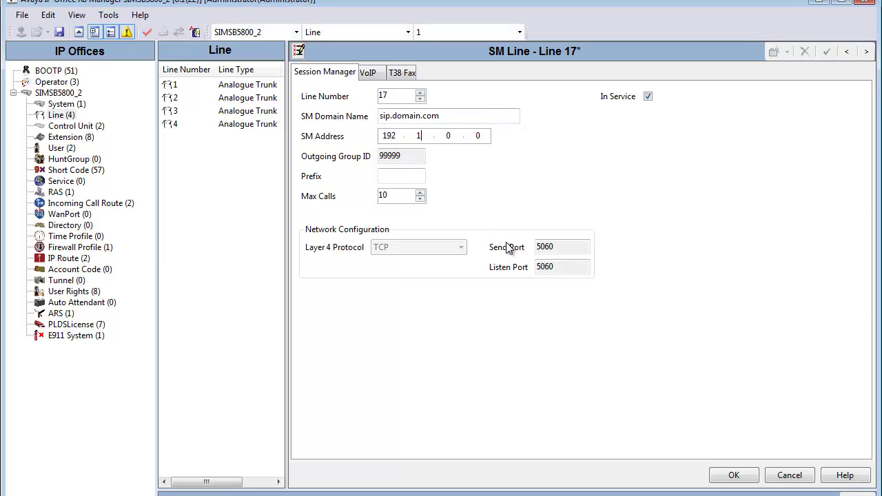
type("1")
key("period")
type("241")
left_click(417, 157)
left_click(411, 176)
left_click(412, 176)
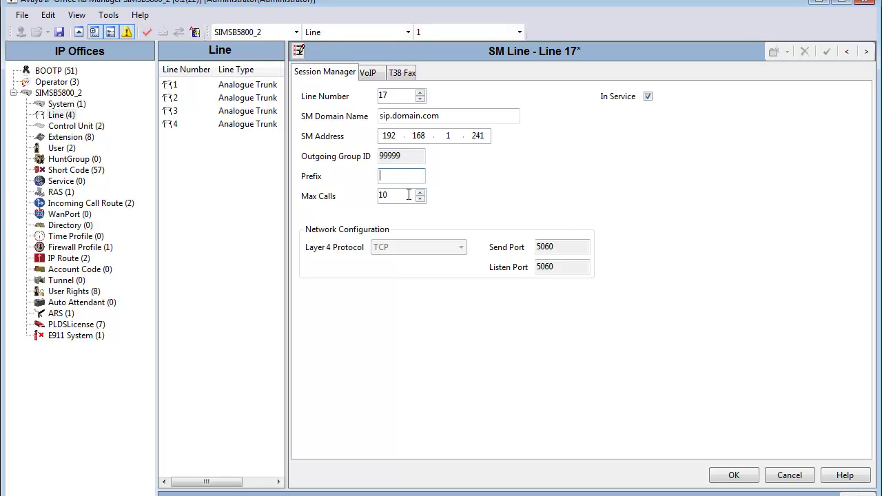
Keep Max Calls at 10, TCP transport, and Send and Listen Ports at 5060.
left_click(408, 196)
left_click(418, 249)
left_click(580, 246)
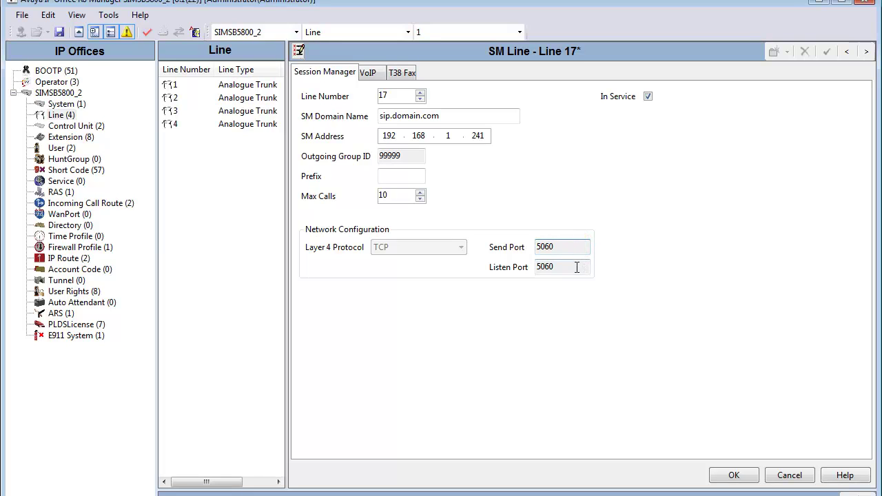
left_click(576, 270)
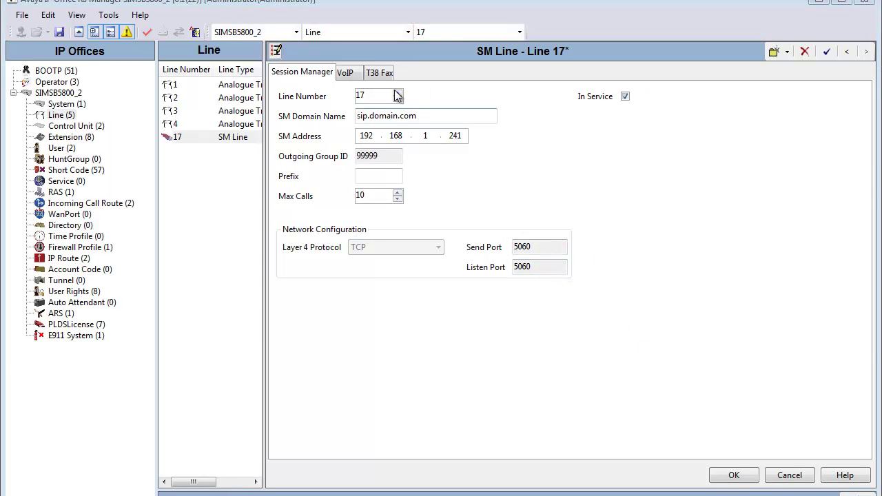
Order Line 17's VoIP codecs G.729(a) 8K CS-ACELP first, G.711 ULAW 64K second, then exit Advanced.
left_click(357, 76)
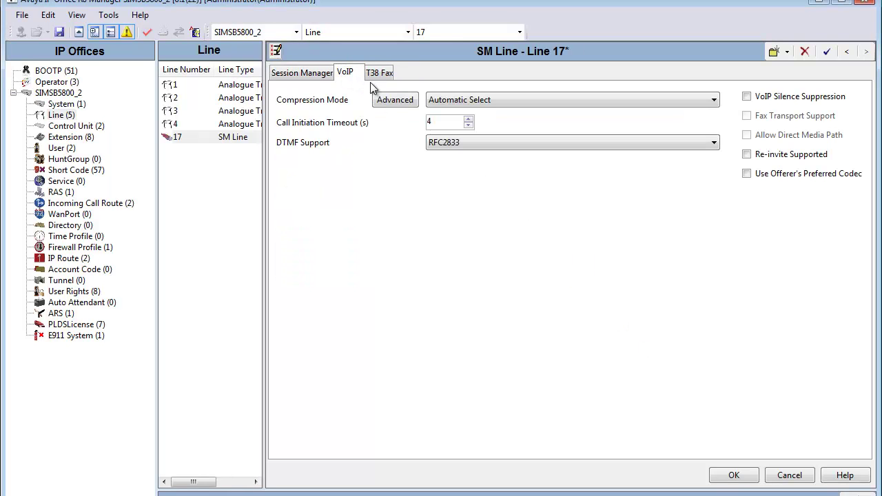
left_click(396, 104)
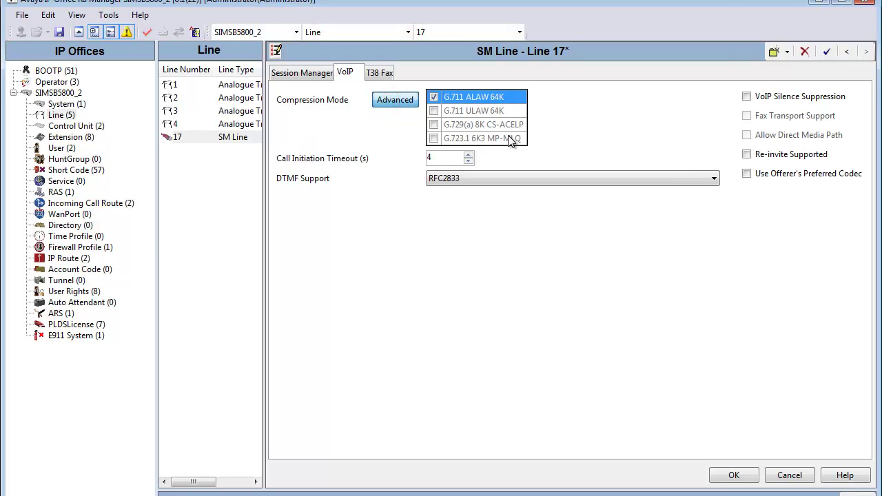
left_click(434, 111)
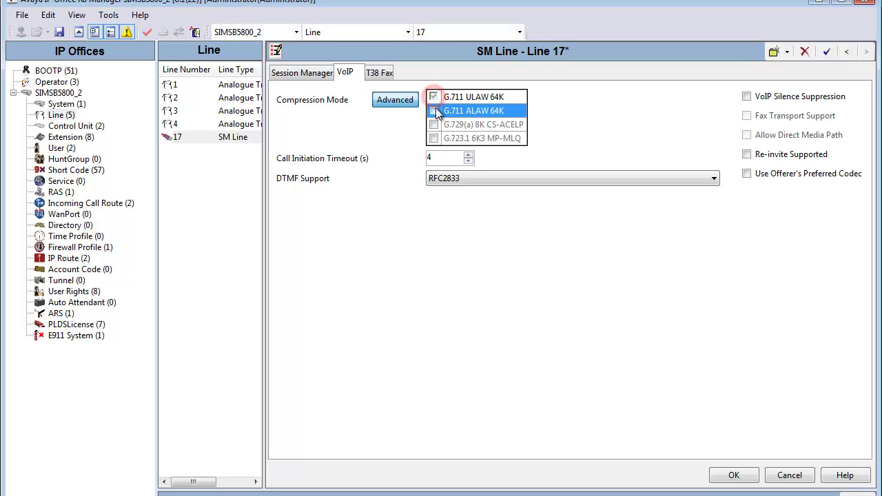
left_click(434, 124)
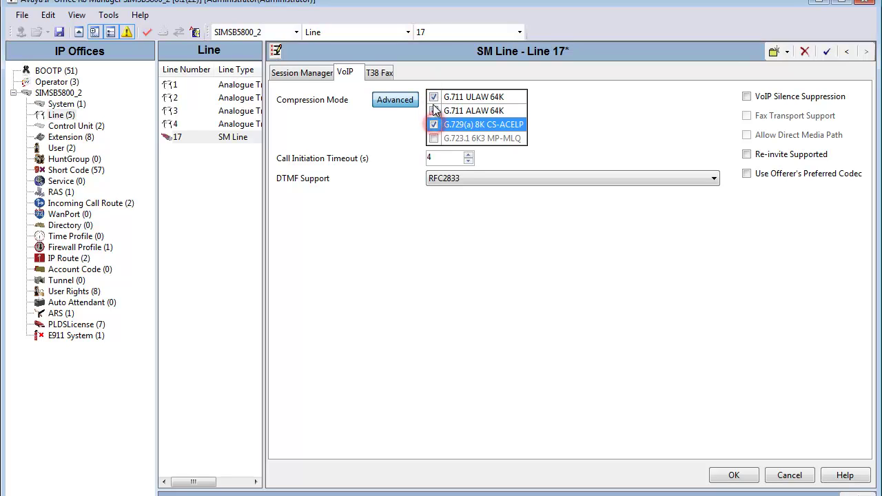
left_click(434, 98)
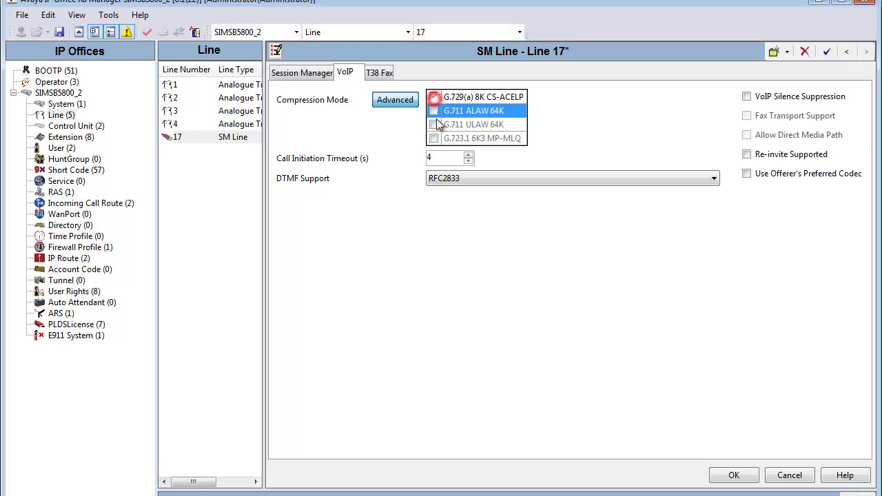
left_click(434, 125)
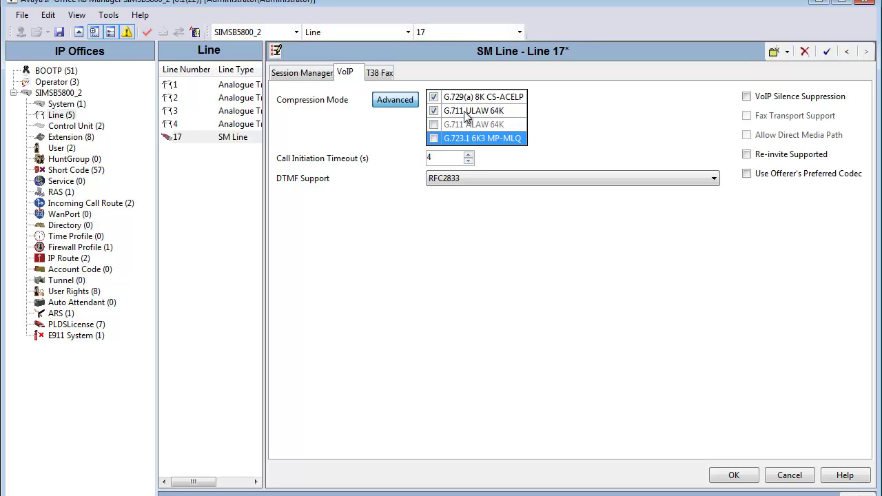
left_click(395, 101)
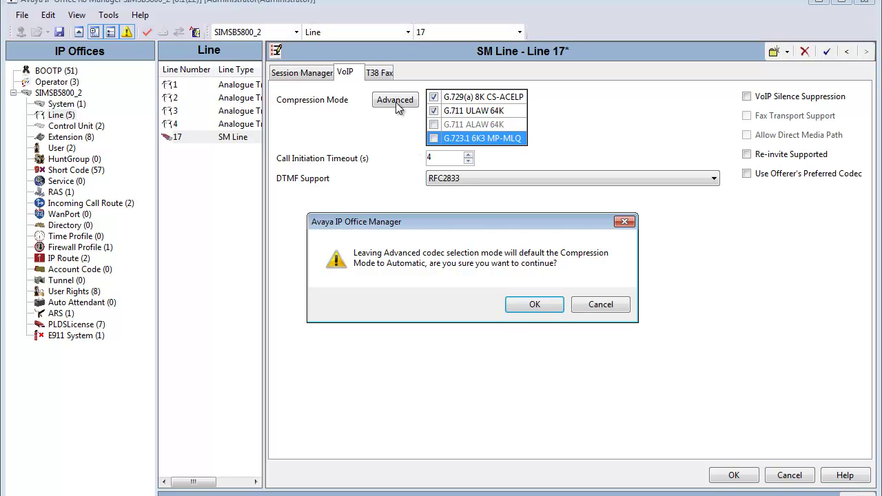
Confirm leaving Advanced mode and keep Compression Mode on Automatic Select, reviewing the call timeout.
left_click(536, 305)
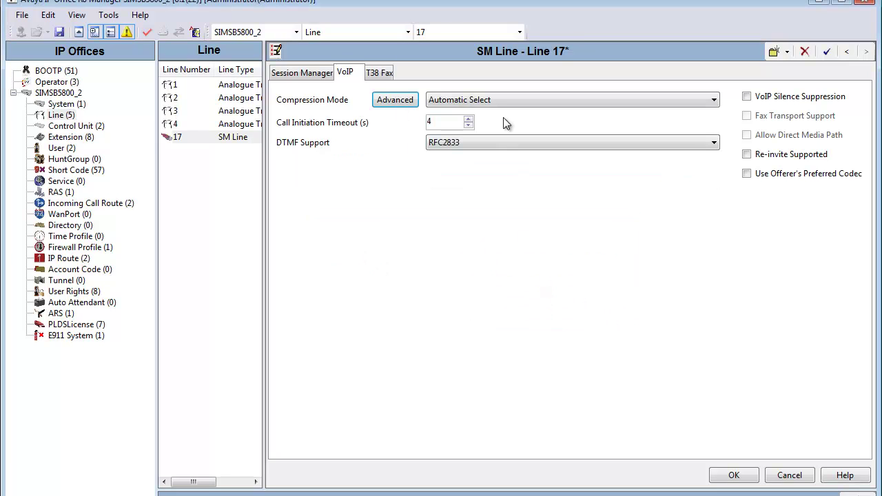
left_click(545, 102)
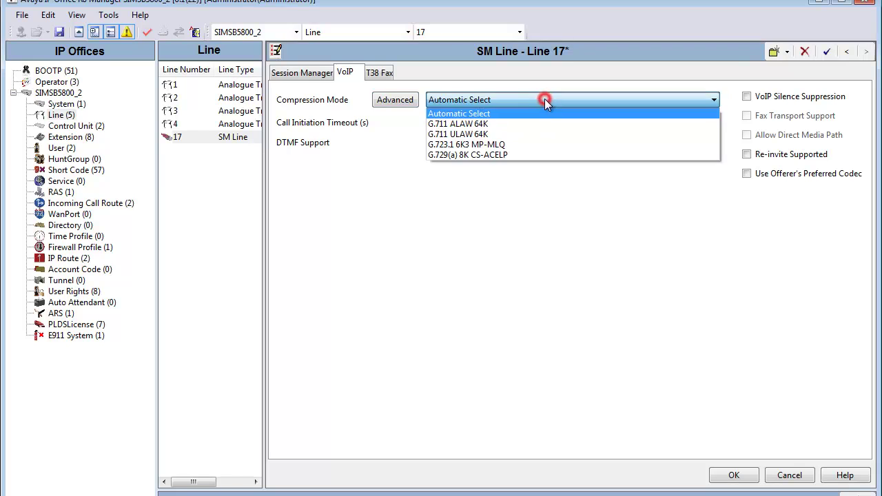
left_click(541, 135)
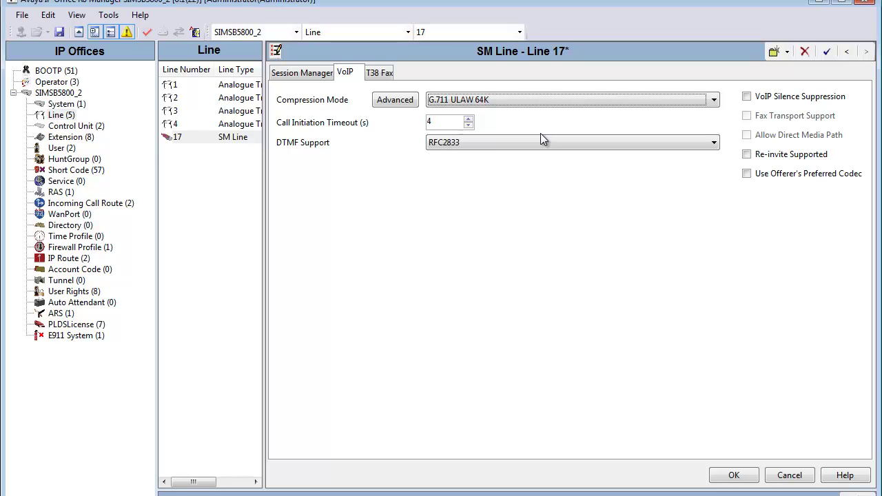
scroll(515, 106, "up", 2)
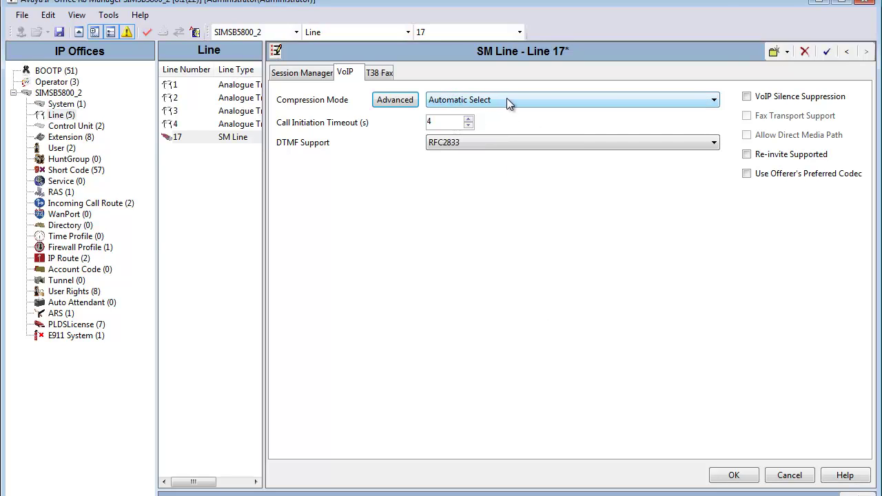
left_click(544, 98)
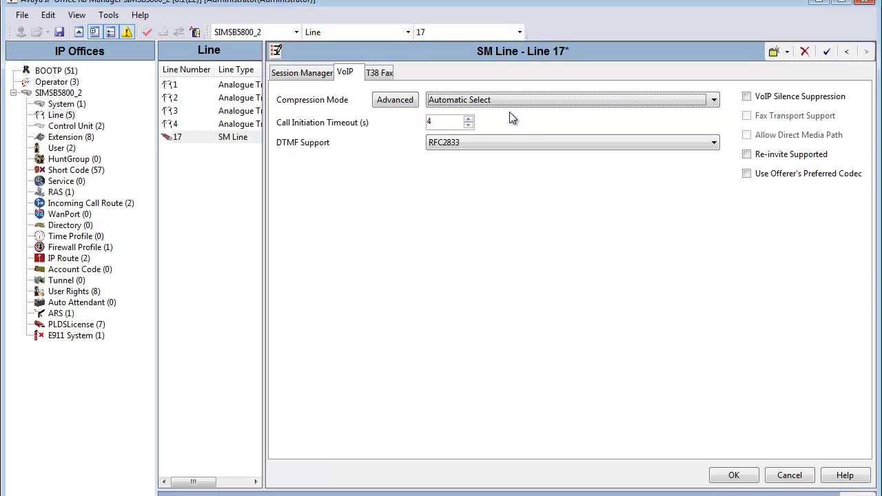
left_click(442, 122)
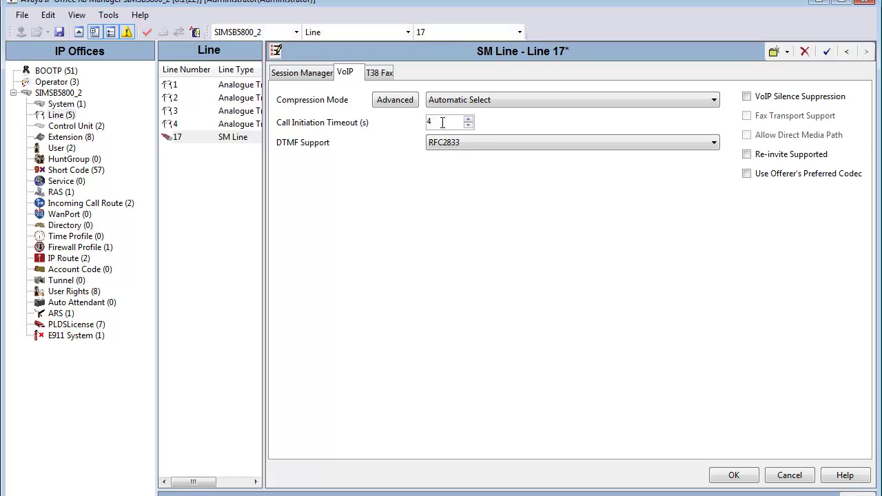
Keep DTMF on RFC2833 and enable Re-invite Supported and Allow Direct Media Path.
left_click(508, 145)
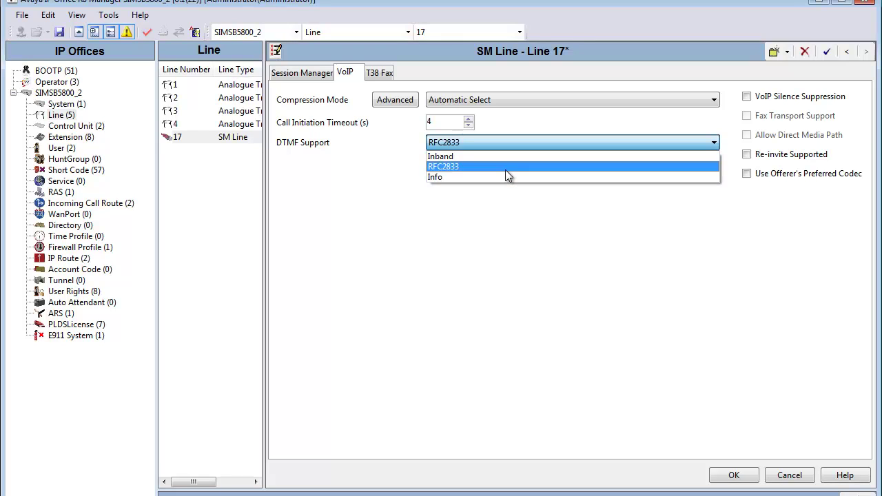
left_click(505, 169)
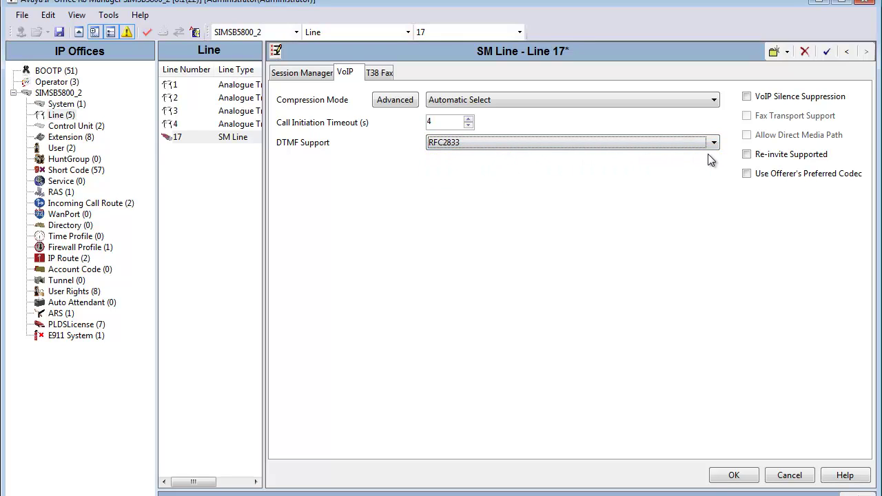
left_click(811, 156)
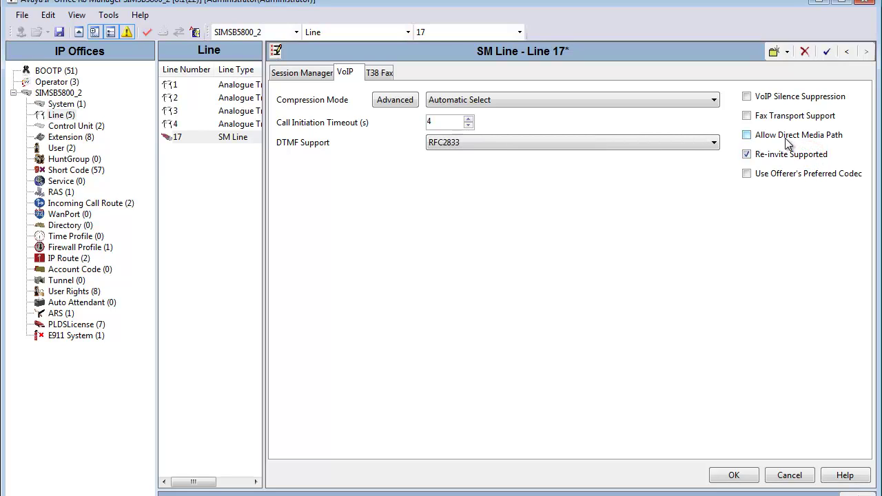
left_click(783, 136)
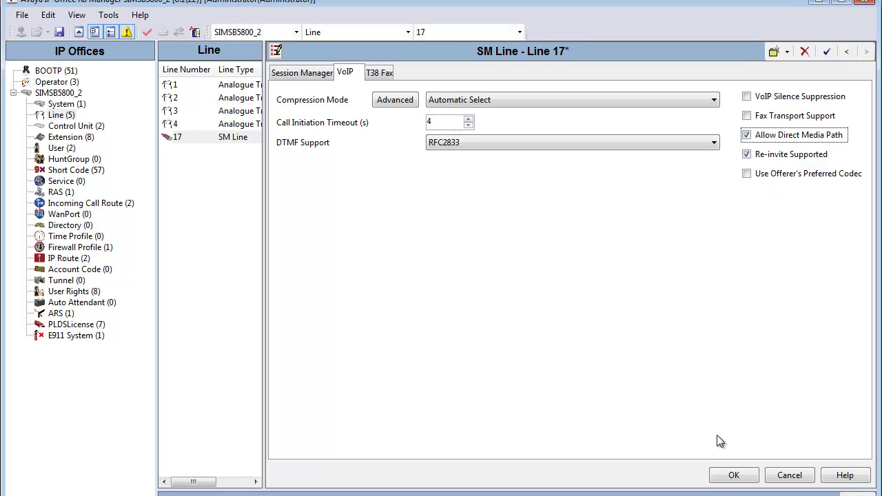
Apply Line 17's VoIP changes and start another new SM Line from the Line list.
left_click(729, 475)
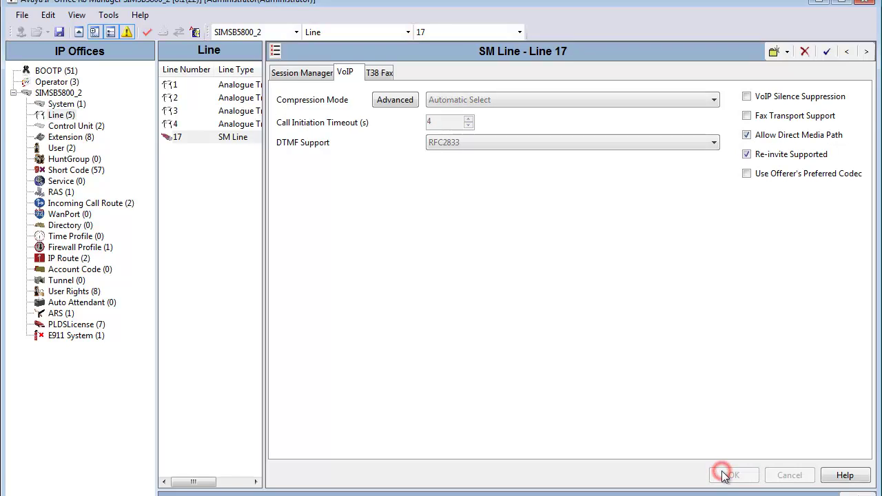
left_click(176, 141)
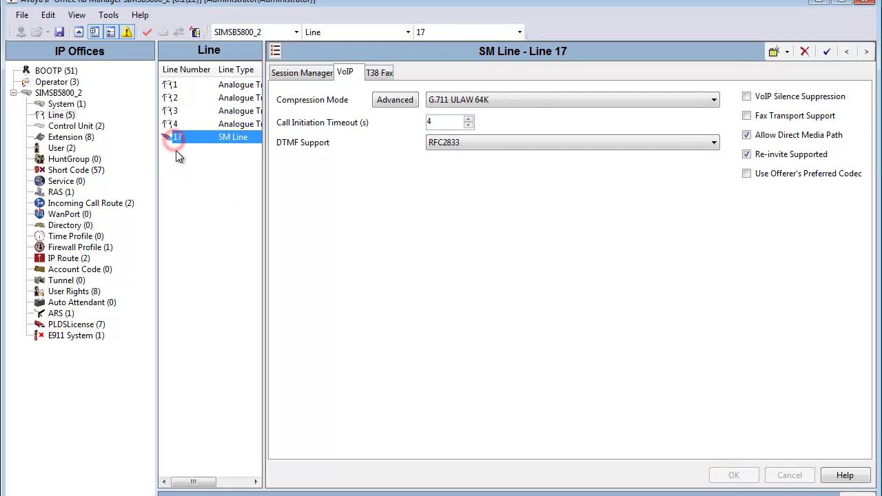
right_click(177, 160)
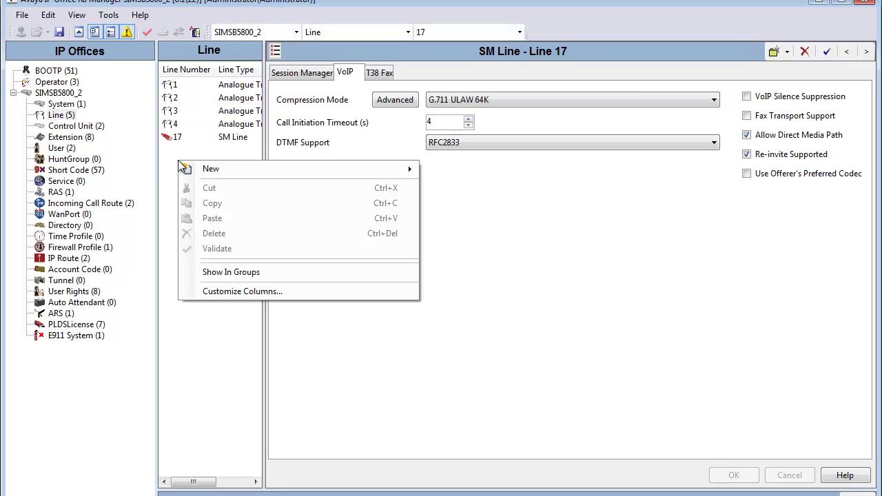
mouse_move(210, 170)
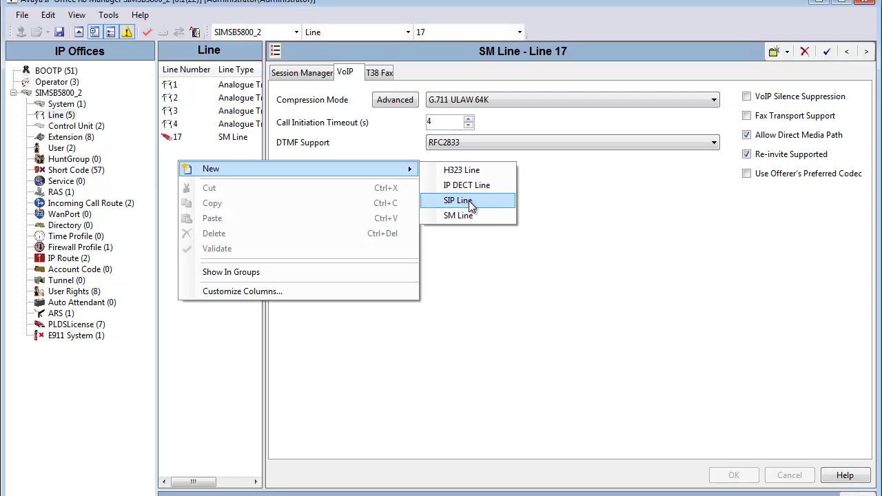
left_click(472, 214)
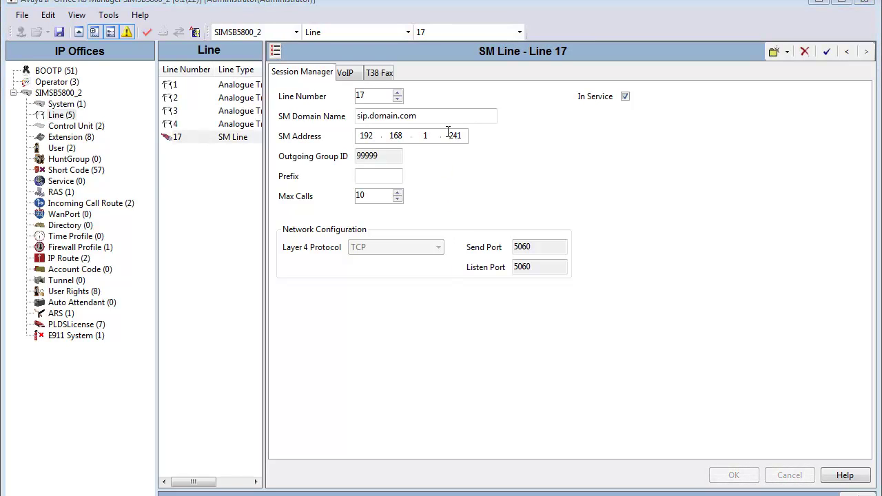
Select Line 17's domain sip.domain.com, then bring up the SIMSB5800_2 system configuration.
left_click(435, 115)
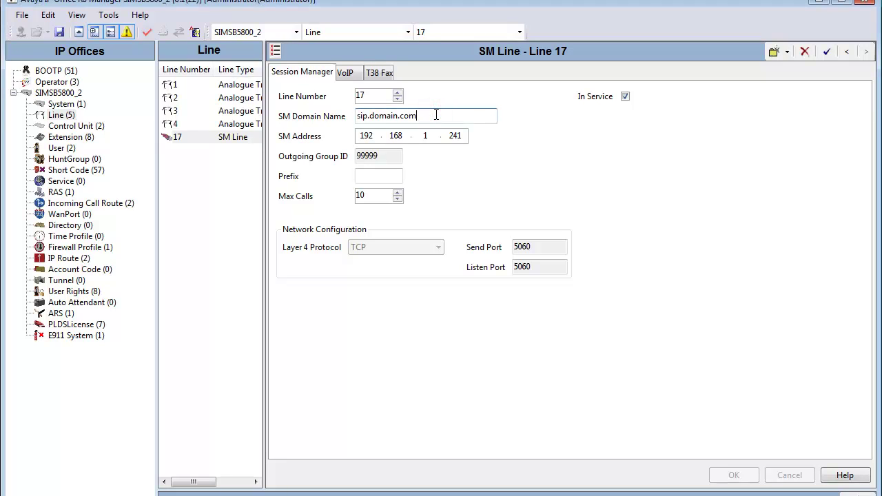
double_click(435, 115)
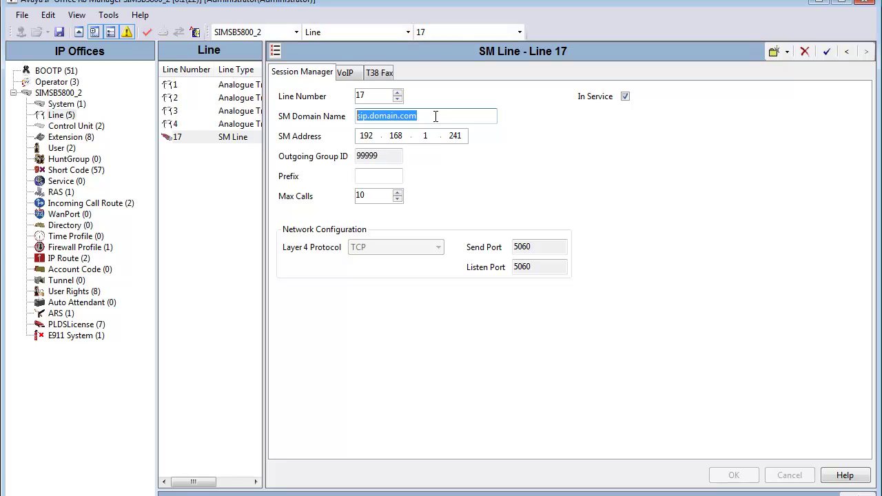
left_click(77, 104)
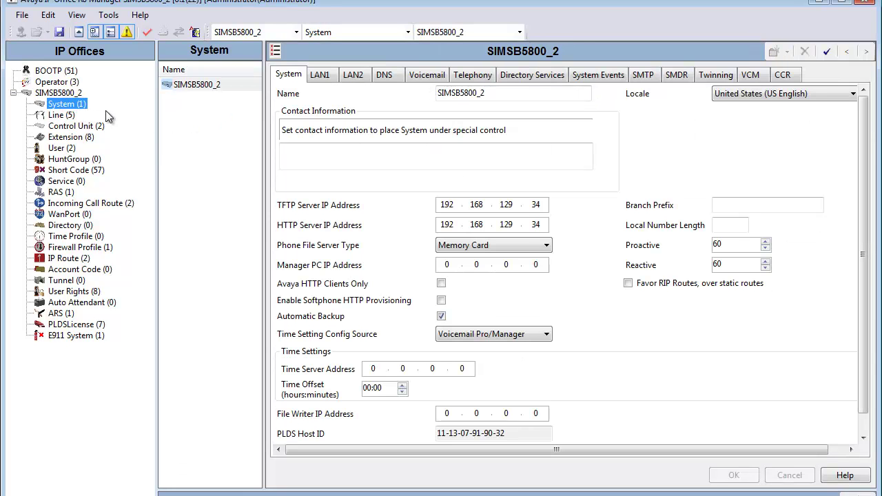
Show LAN1's VoIP settings, with H.323 Gatekeeper, SIP Trunks and SIP Registrar enabled.
left_click(325, 79)
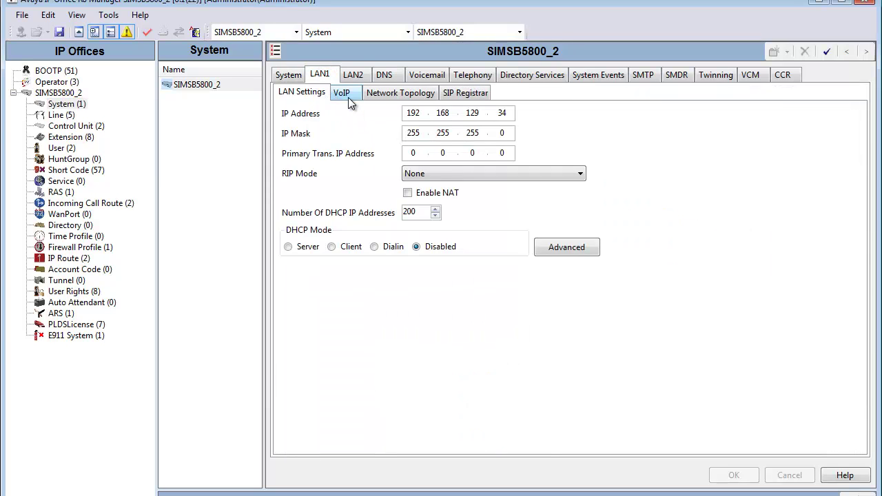
left_click(348, 99)
left_click(386, 144)
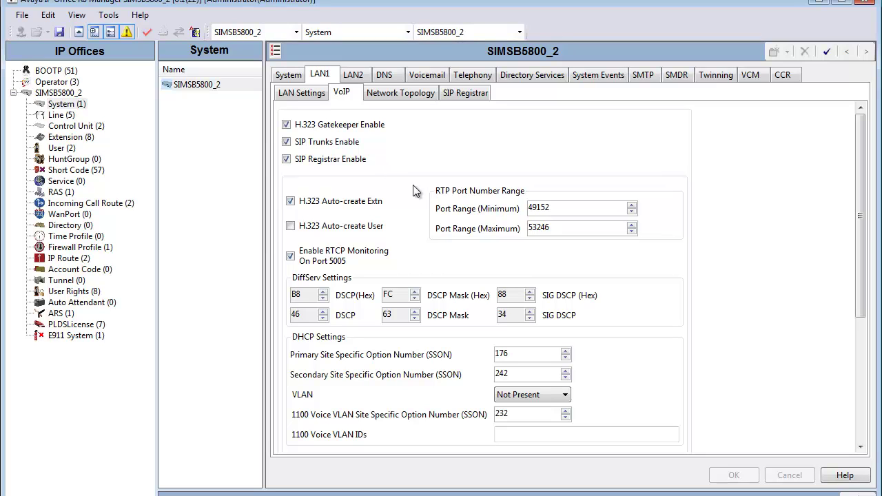
Enter sip.domain.com as the SIP Registrar domain name.
left_click(469, 93)
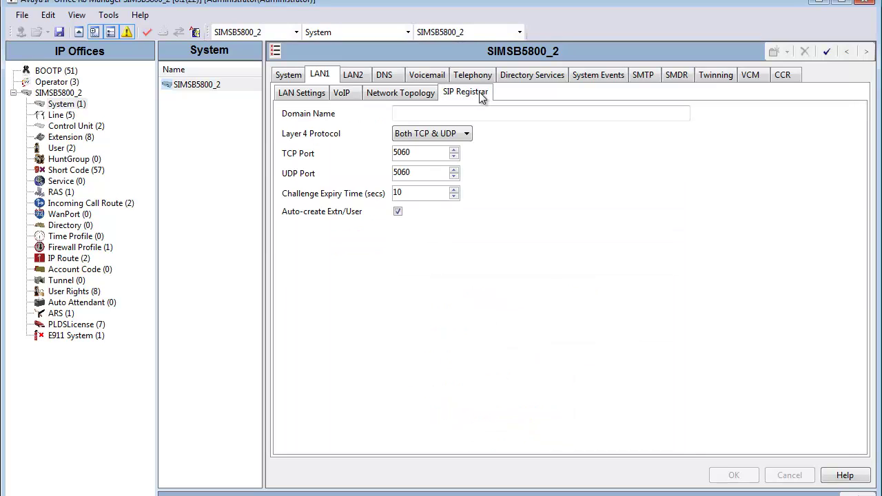
left_click(429, 112)
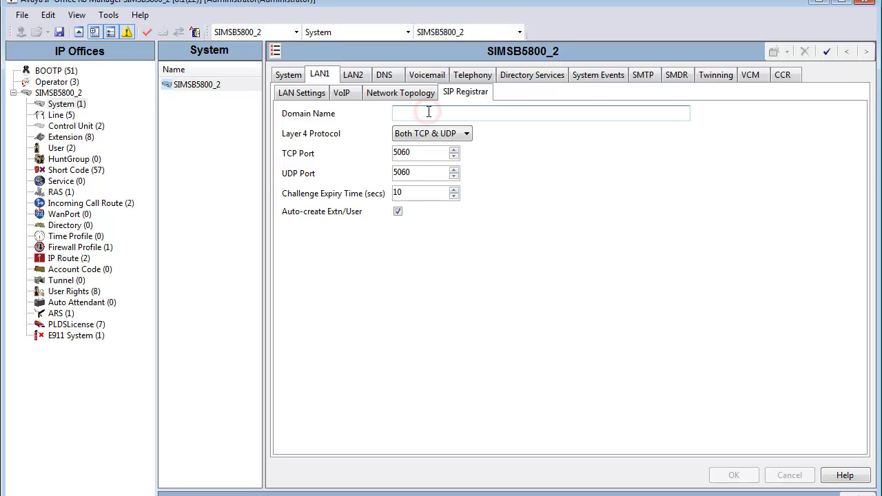
type("s")
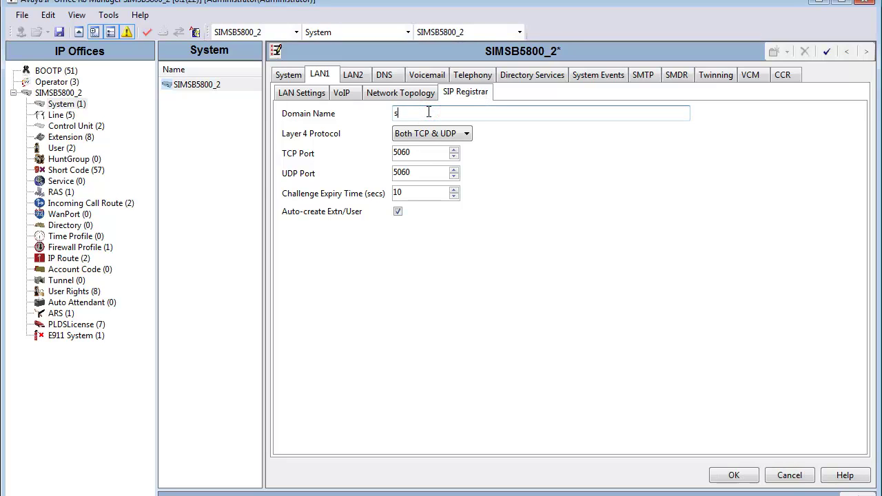
type("ip.domain.com")
Keep Both TCP & UDP on ports 5060, untick Auto-create Extn/User, and apply the settings.
left_click(466, 138)
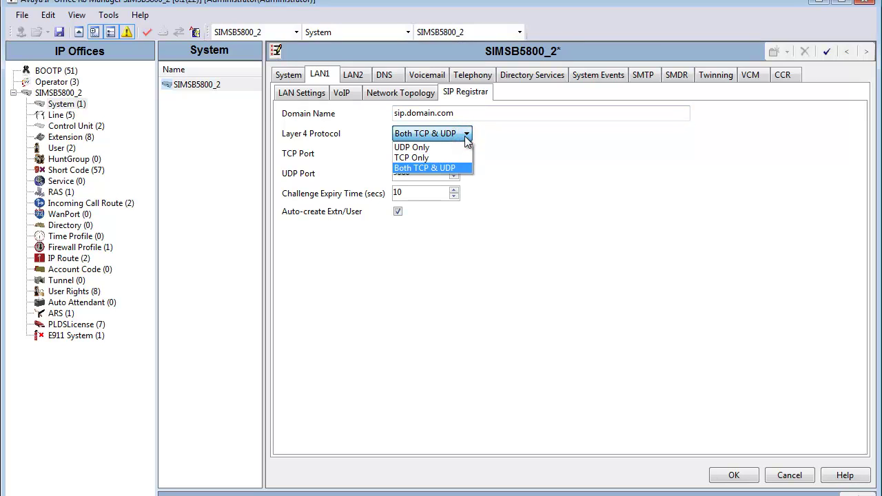
left_click(464, 167)
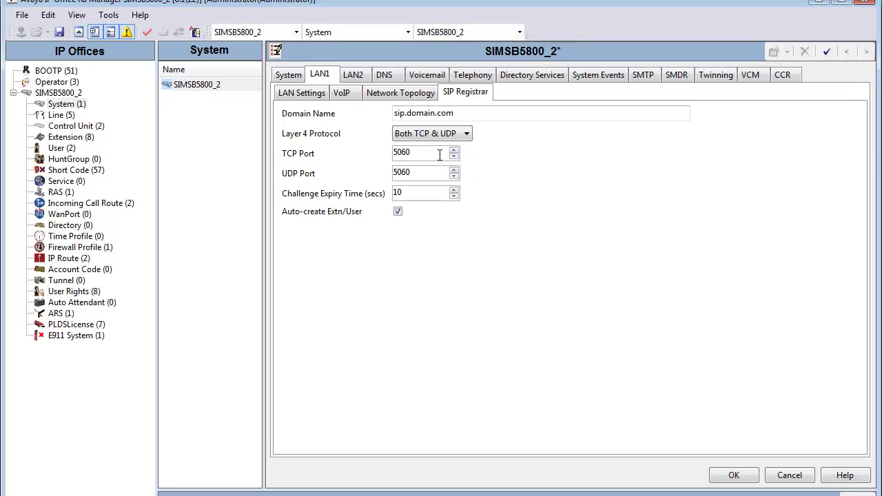
left_click(438, 154)
left_click(431, 174)
left_click(397, 212)
left_click(413, 213)
left_click(728, 475)
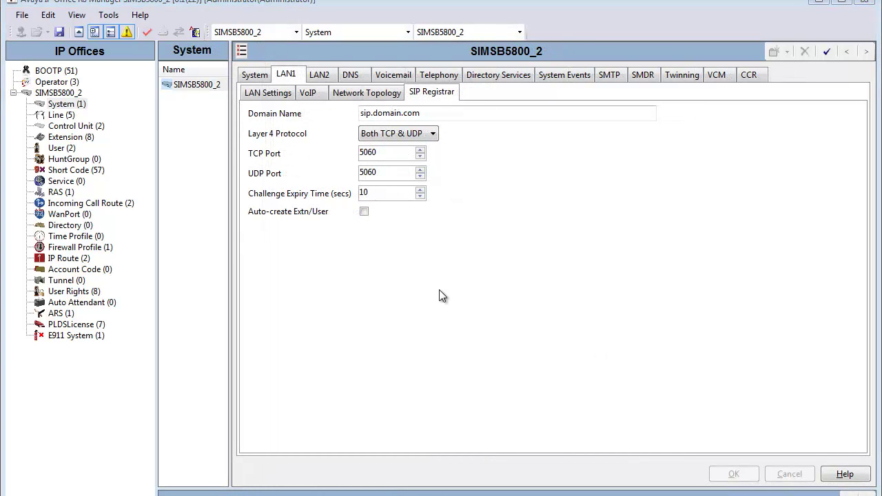
Send the configuration to SIMSB5800_2 with an Immediate reboot, logging in with the service user's password.
left_click(61, 34)
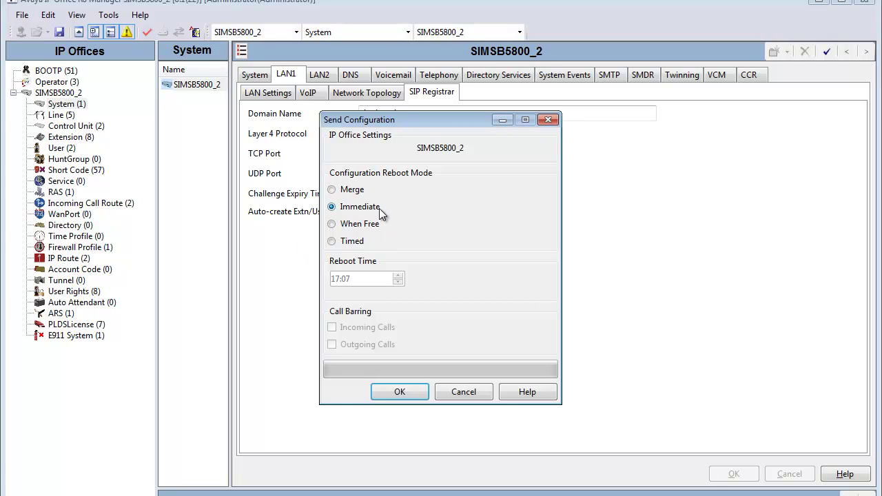
left_click(401, 392)
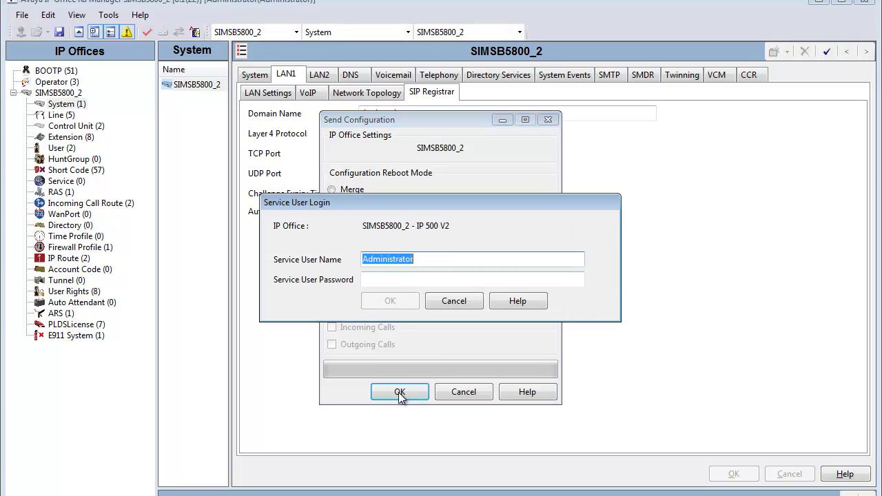
key("Tab")
type("•••••••")
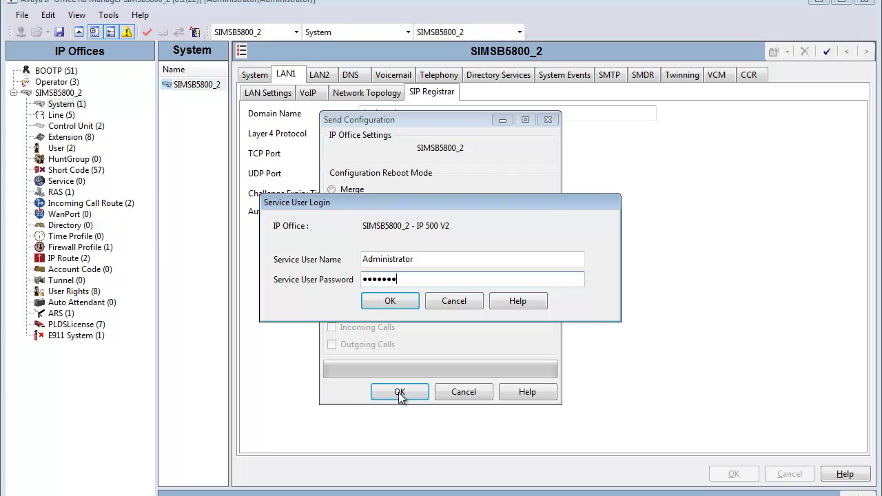
left_click(389, 301)
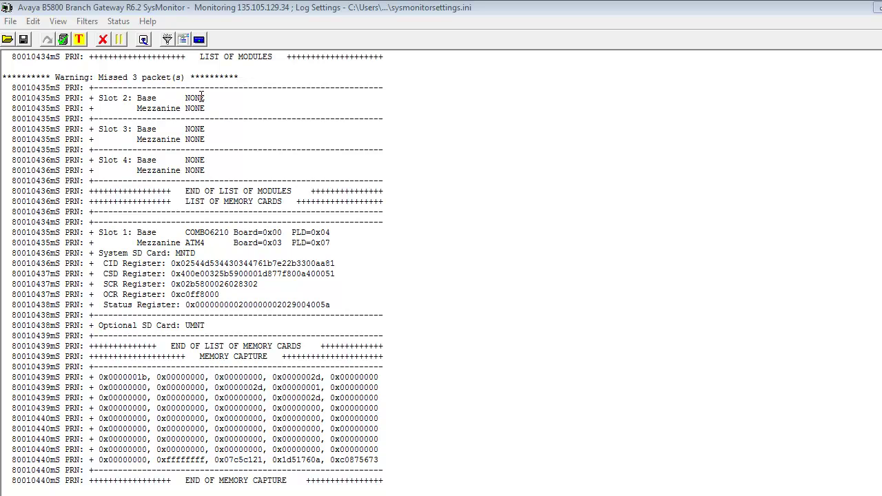
In Trace Options' SIP tab, tick Sip events at Low level, keeping Sip Rx and Sip Tx on.
left_click(90, 26)
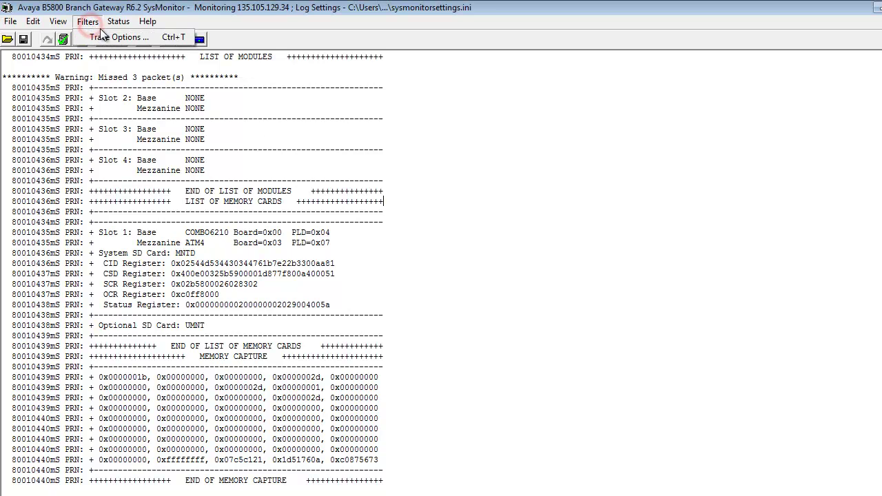
left_click(144, 38)
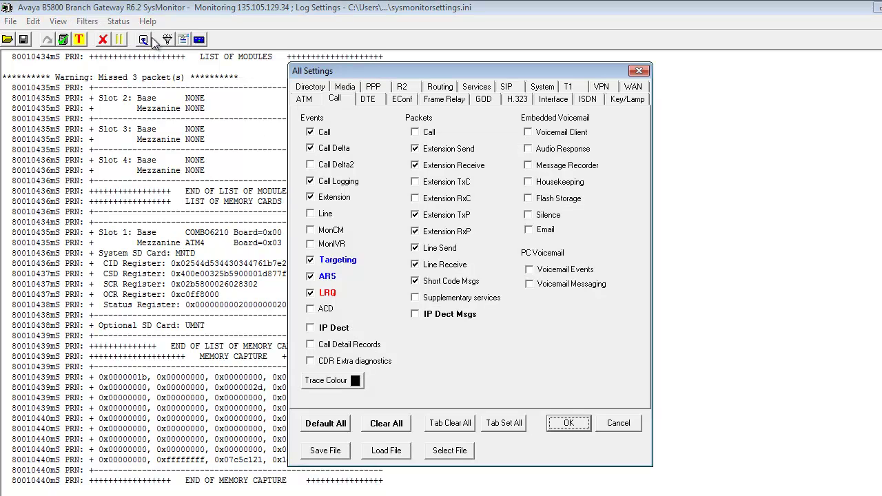
left_click(507, 87)
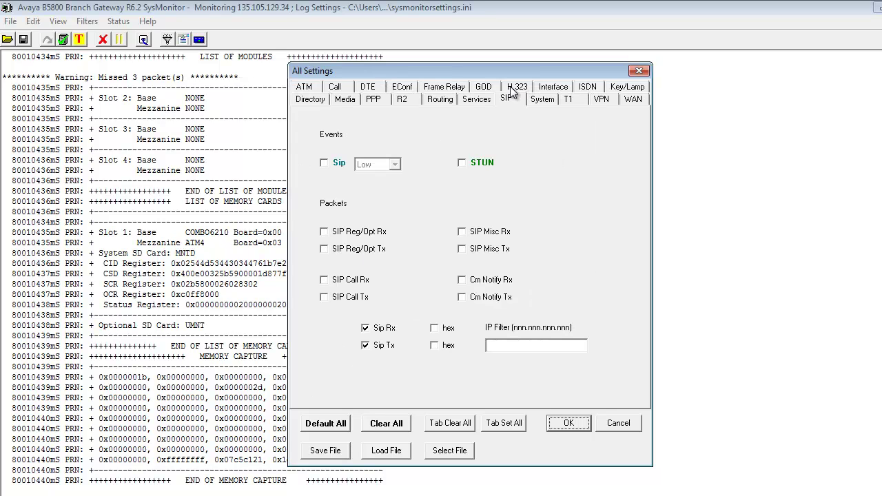
left_click(336, 164)
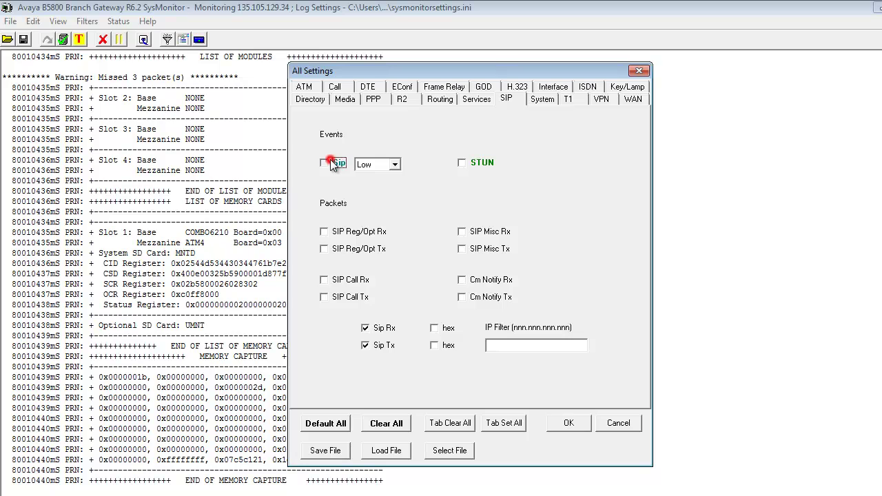
left_click(394, 164)
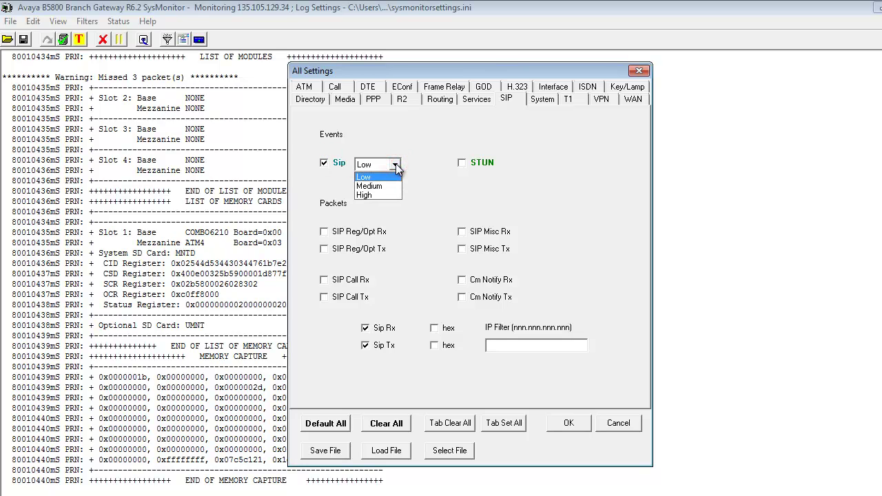
left_click(393, 176)
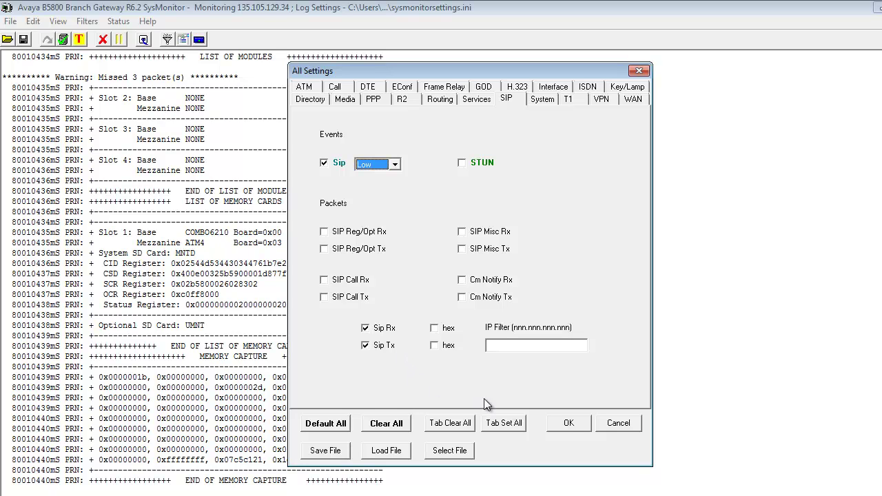
left_click(567, 424)
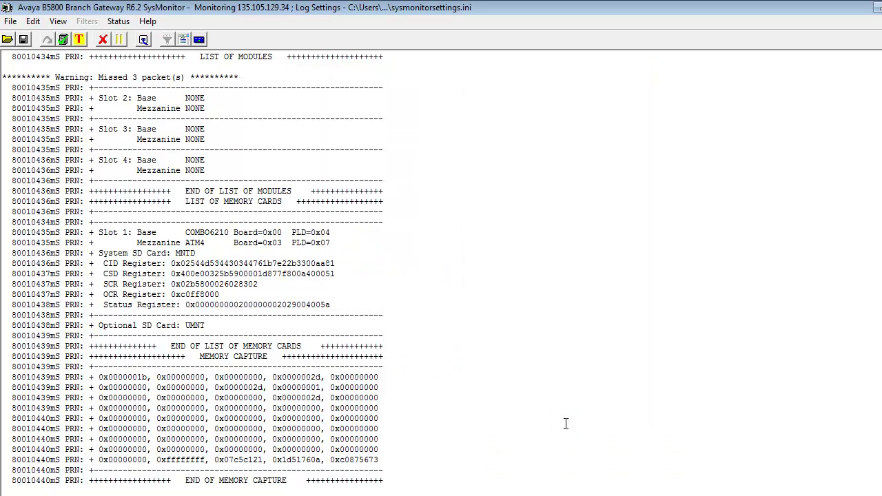